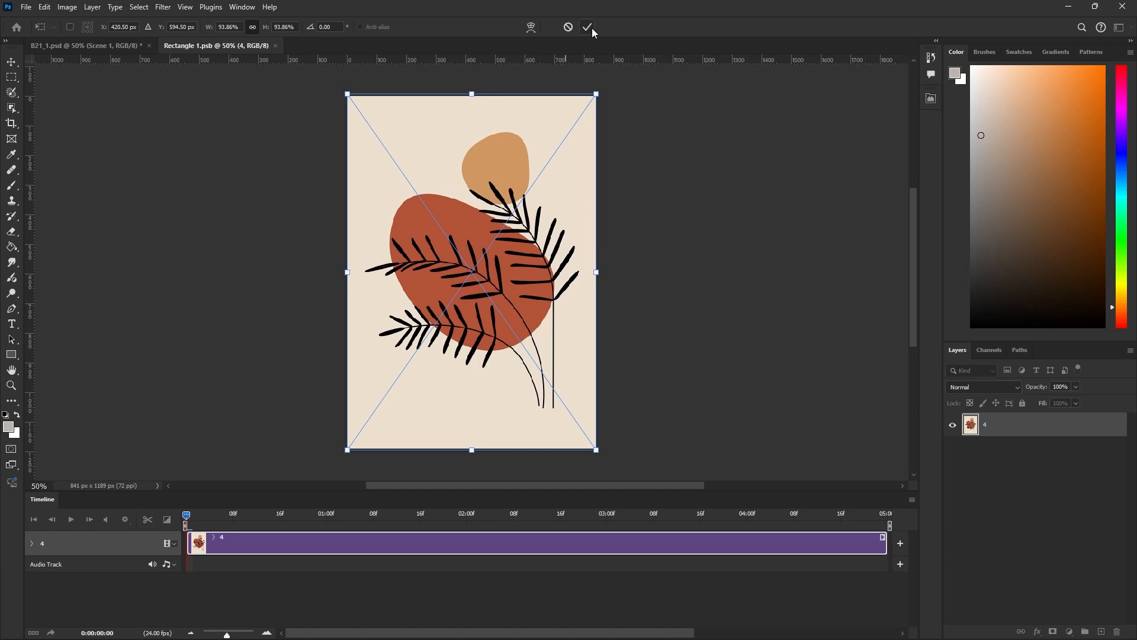
# Commit the transform that fits artwork 4 to the canvas of Rectangle 1.psb.
pyautogui.click(590, 28)
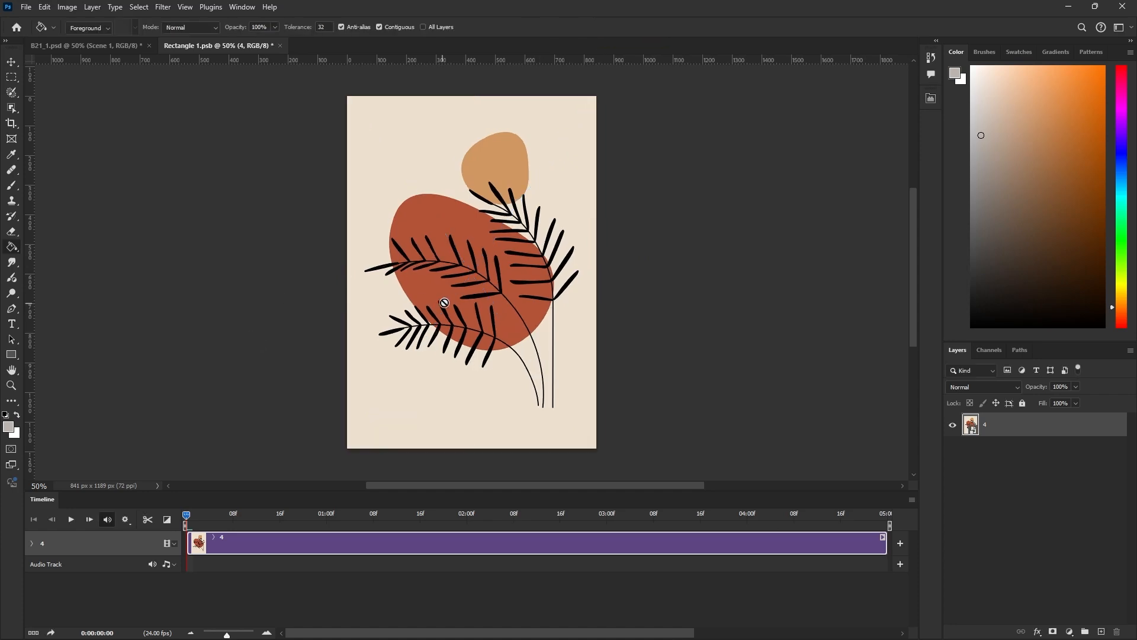
pyautogui.click(27, 7)
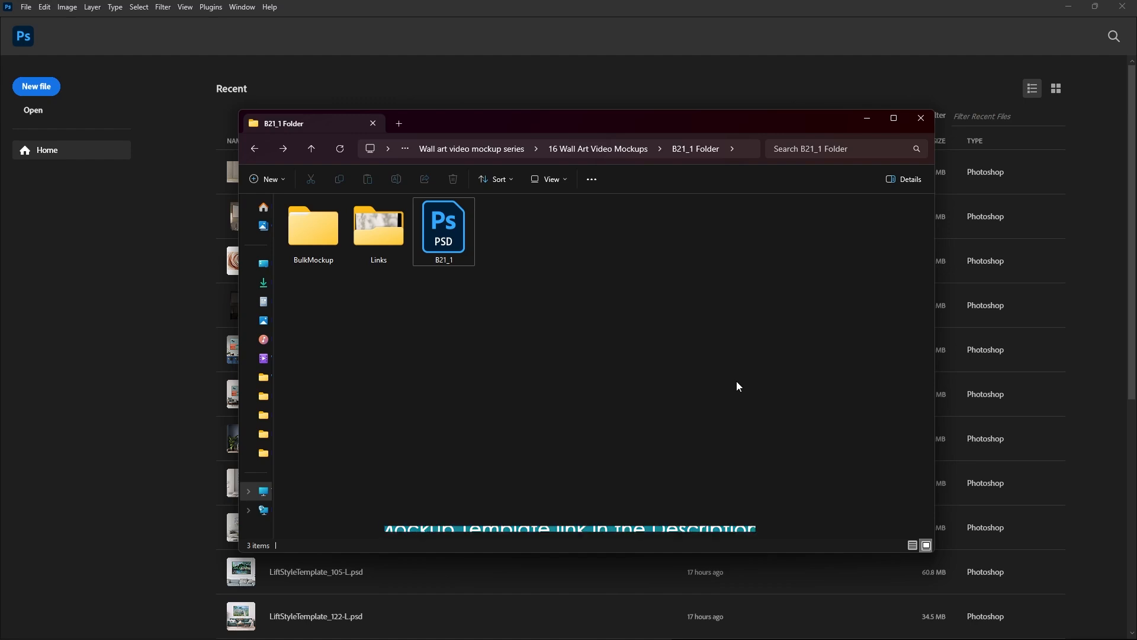
# Open the B21_1 PSD mockup from the B21_1 Folder in Photoshop.
pyautogui.click(467, 262)
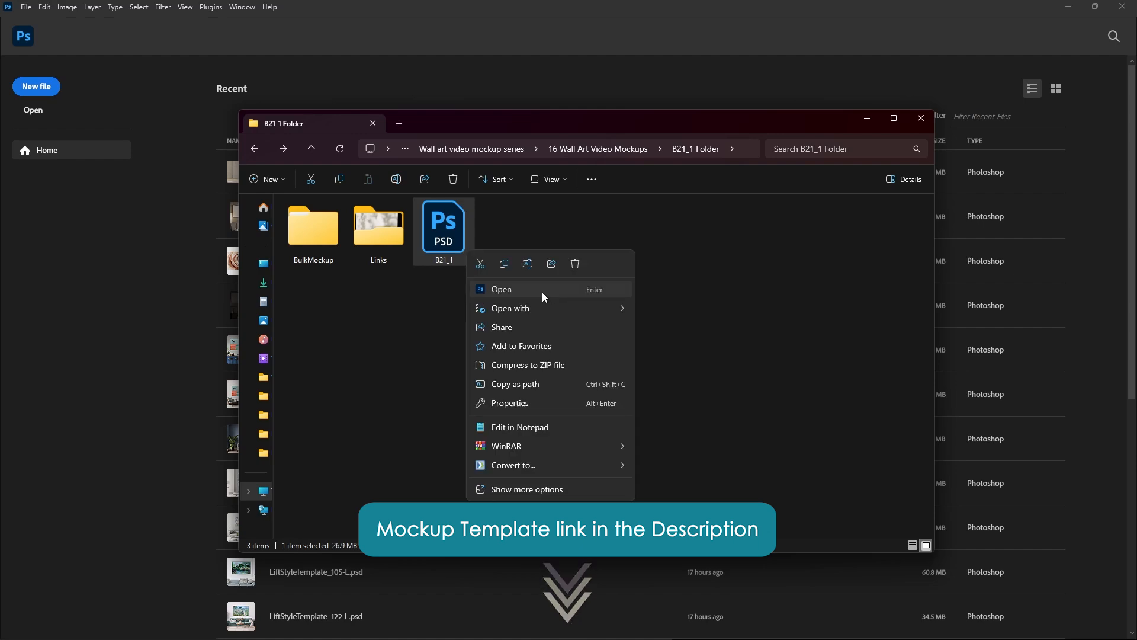
pyautogui.click(542, 292)
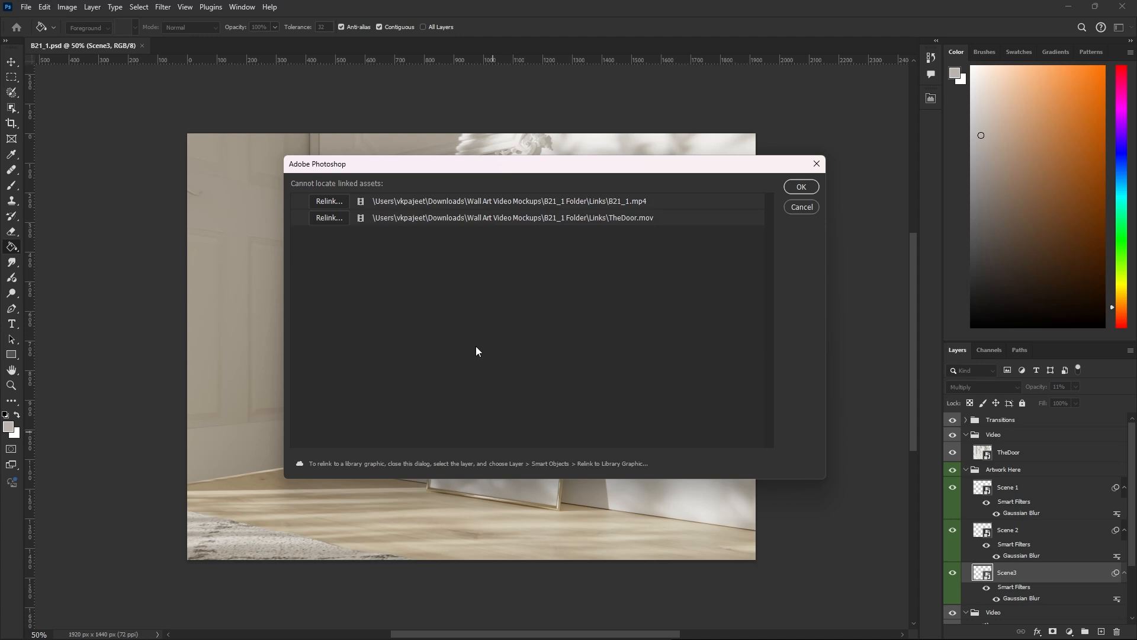
# Relink the missing video assets through the B21_1 video in 16 Wall Art Video Mockups > B21_1 Folder > Links and accept the relinking.
pyautogui.click(329, 202)
pyautogui.click(337, 268)
pyautogui.doubleClick(379, 395)
pyautogui.doubleClick(388, 330)
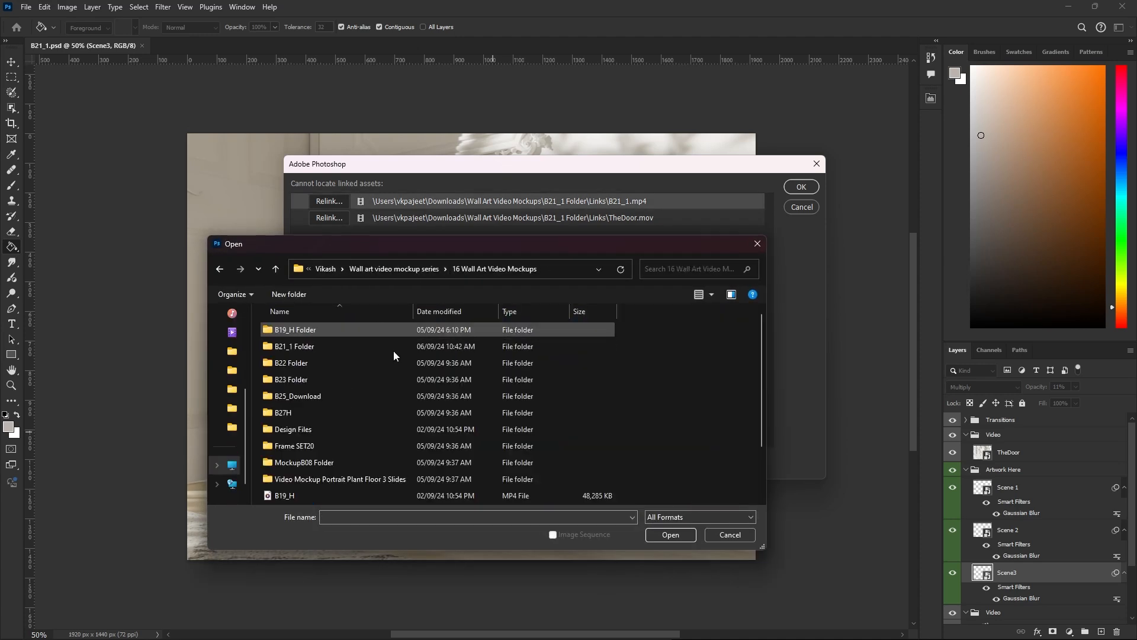
pyautogui.doubleClick(391, 347)
pyautogui.moveTo(550, 252); pyautogui.dragTo(538, 251)
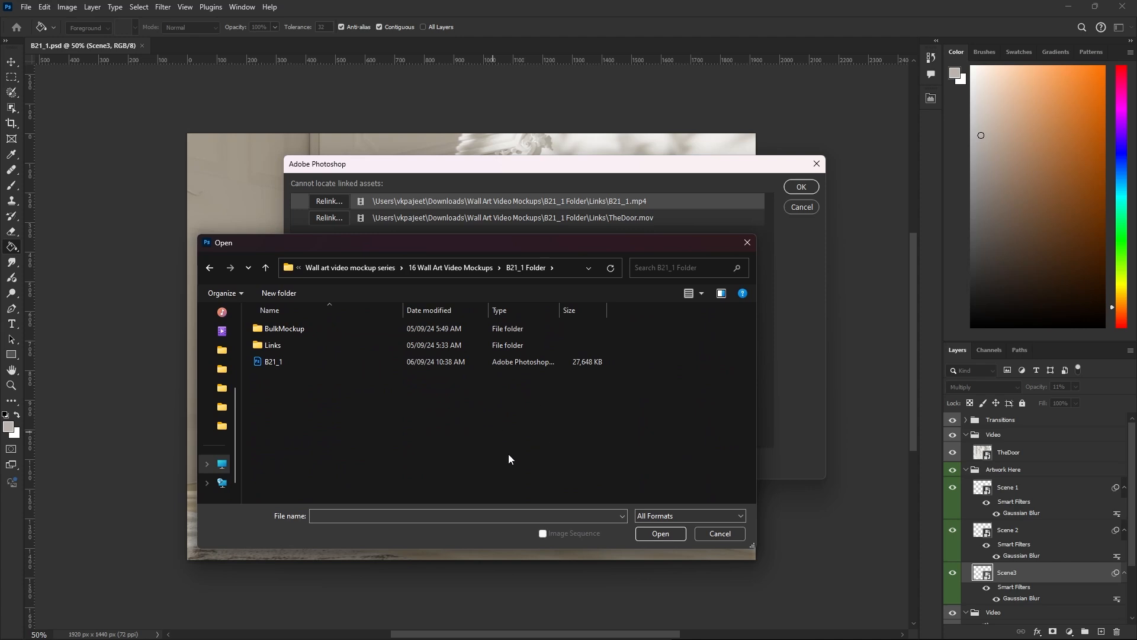
pyautogui.click(347, 347)
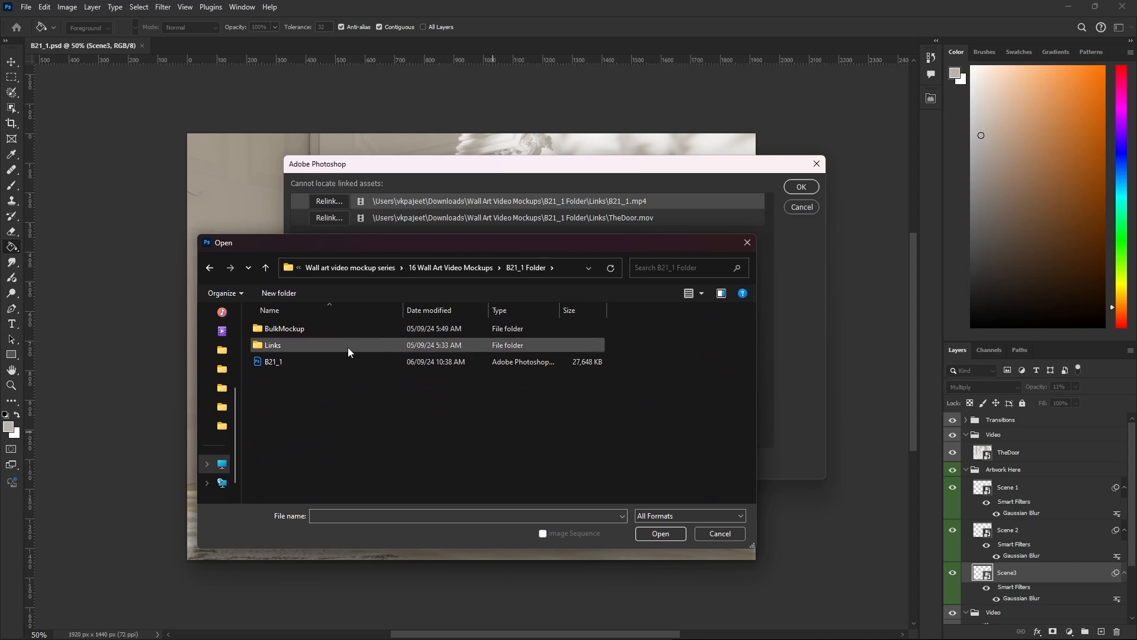
pyautogui.click(666, 533)
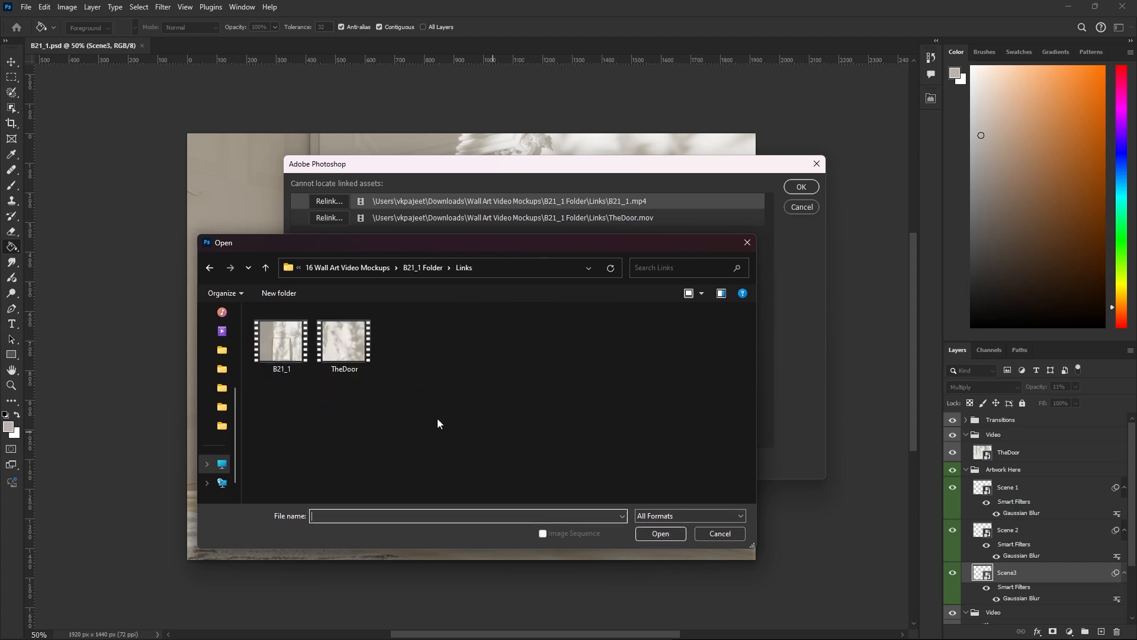
pyautogui.moveTo(422, 254); pyautogui.dragTo(435, 255)
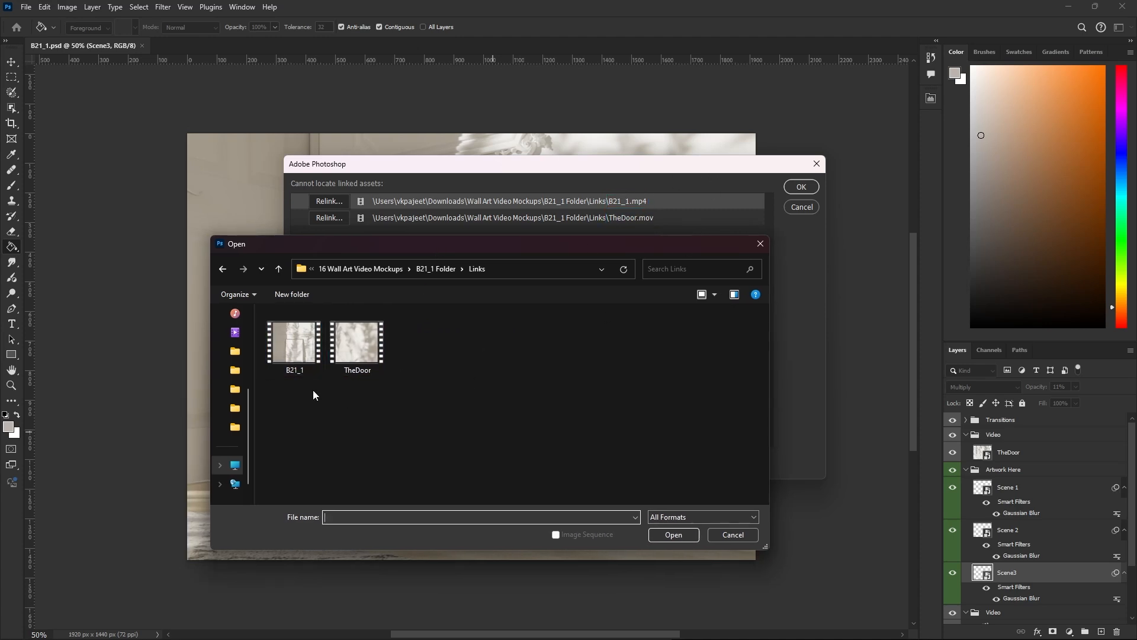
pyautogui.click(294, 363)
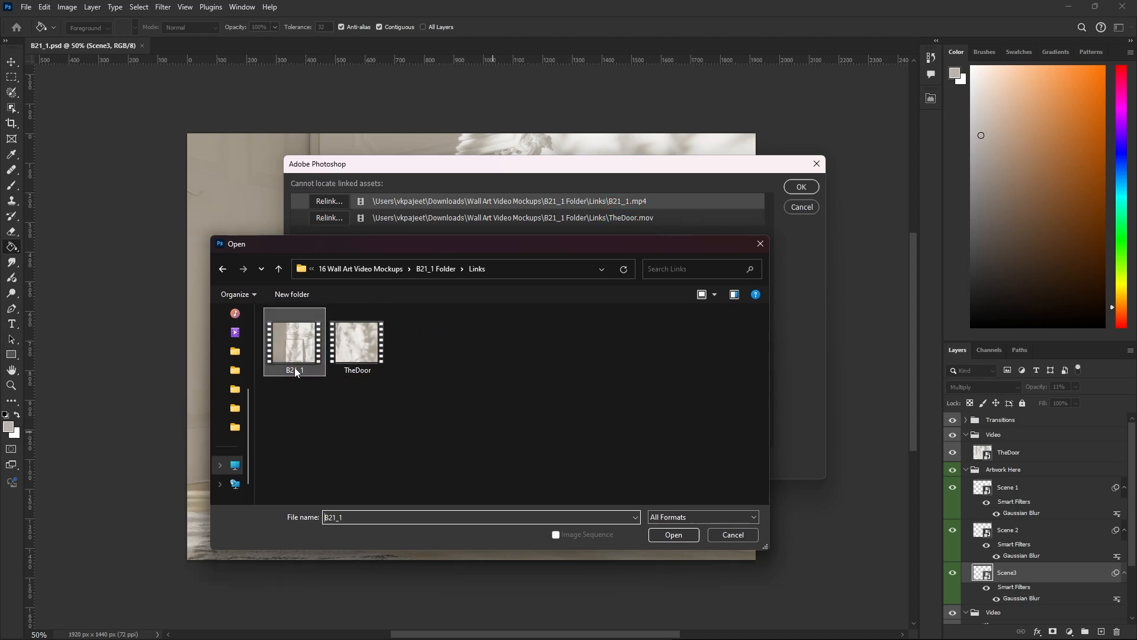
pyautogui.click(670, 535)
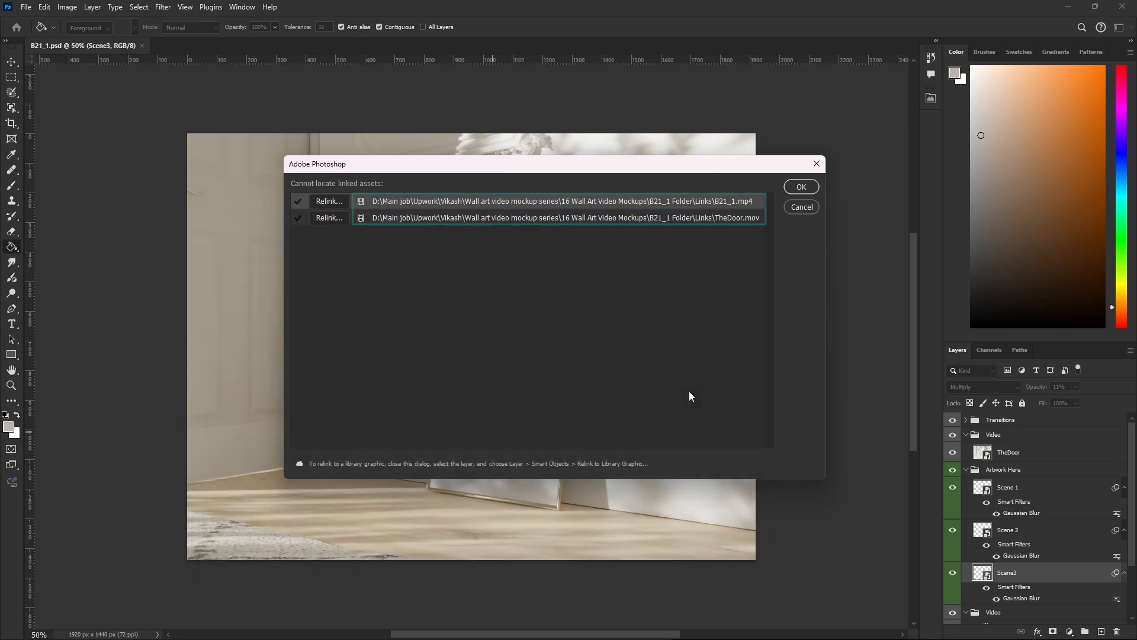
pyautogui.click(802, 187)
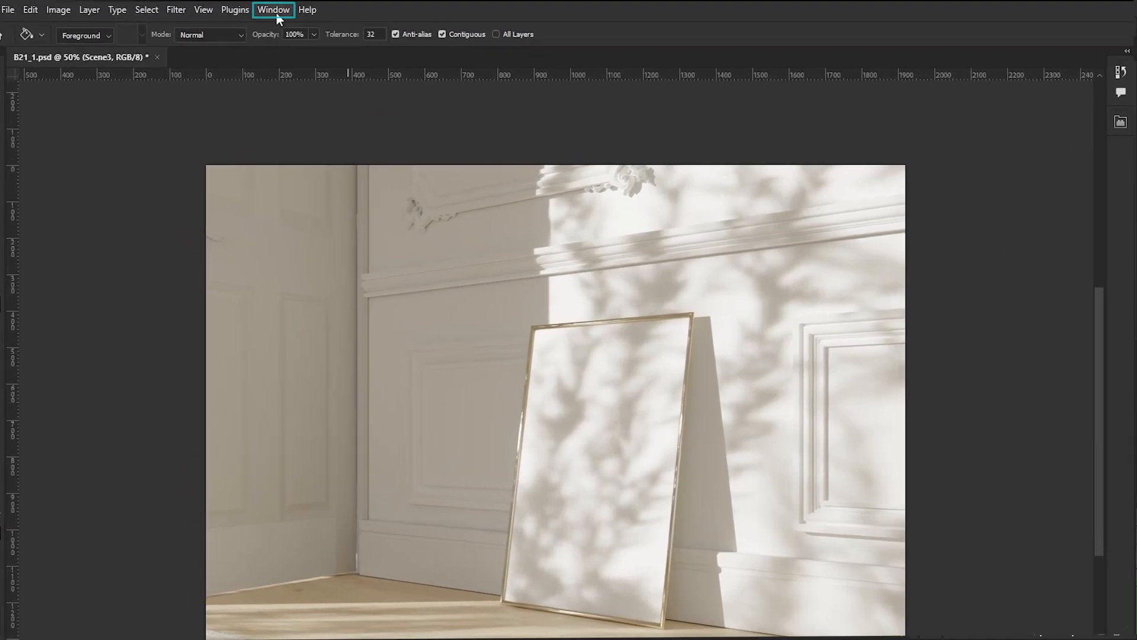
# Show the Timeline, move the playhead to about 0:00:01:05 and preview the video from there.
pyautogui.click(244, 7)
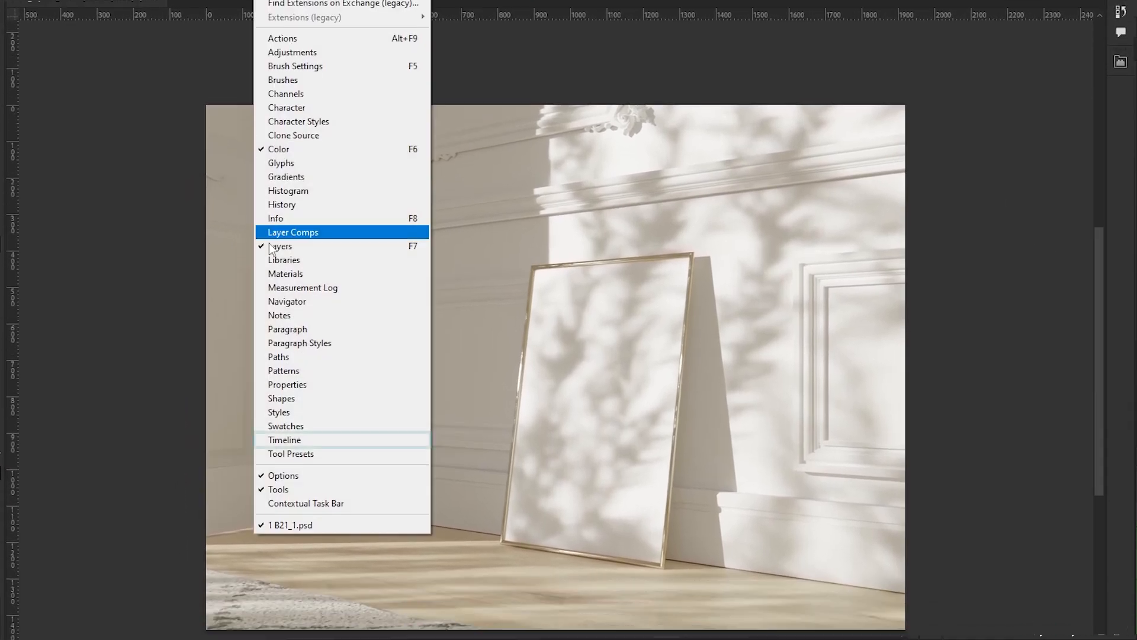
pyautogui.click(284, 440)
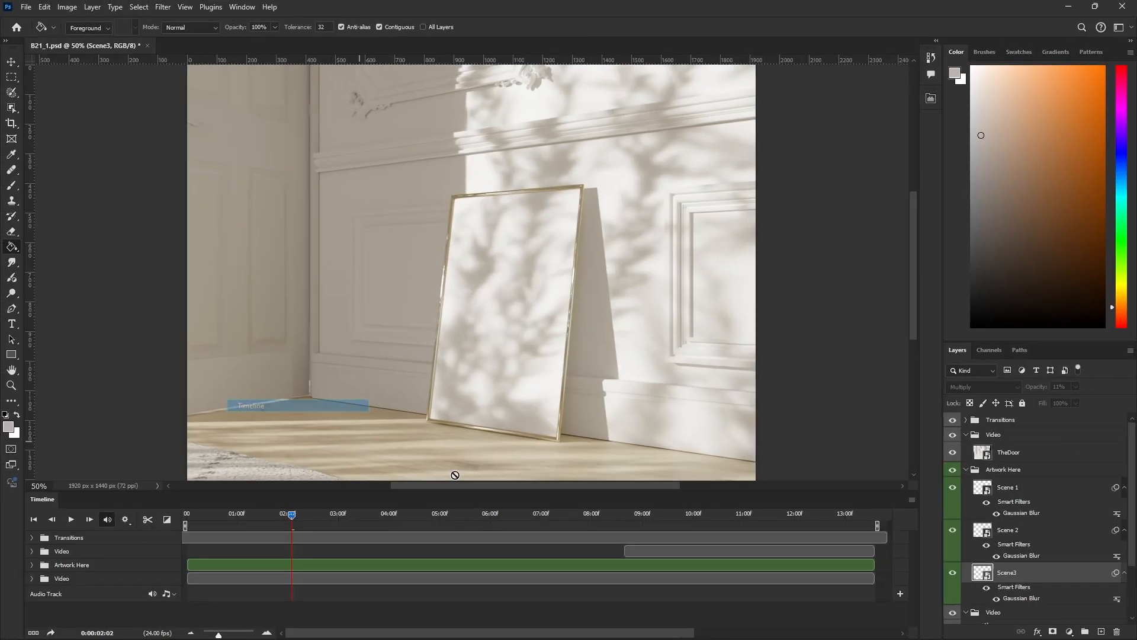
pyautogui.moveTo(290, 518); pyautogui.dragTo(247, 526)
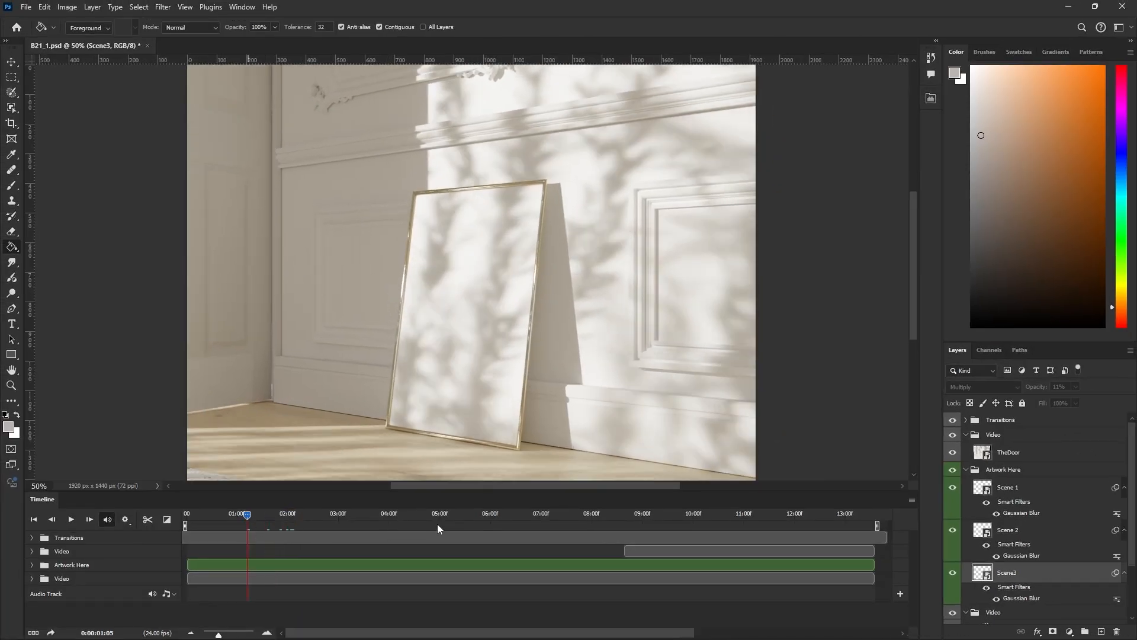
pyautogui.press('space')
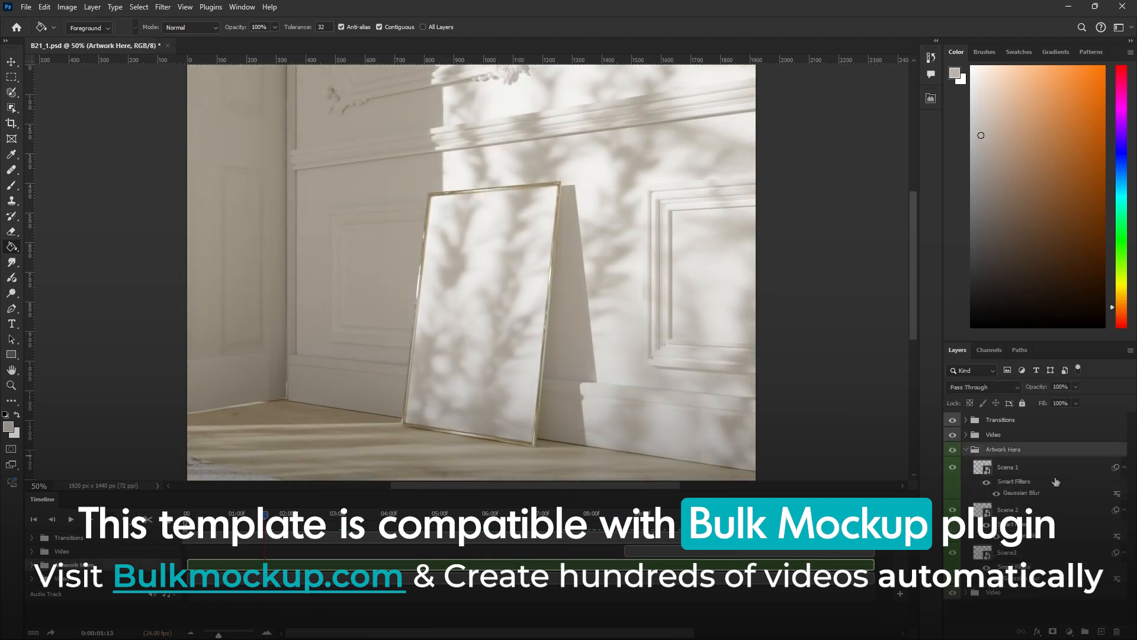
# Examine the Scene 1, Scene 2 and Scene3 smart object layers in the Artwork Here group, first together and then one by one.
pyautogui.click(1051, 468)
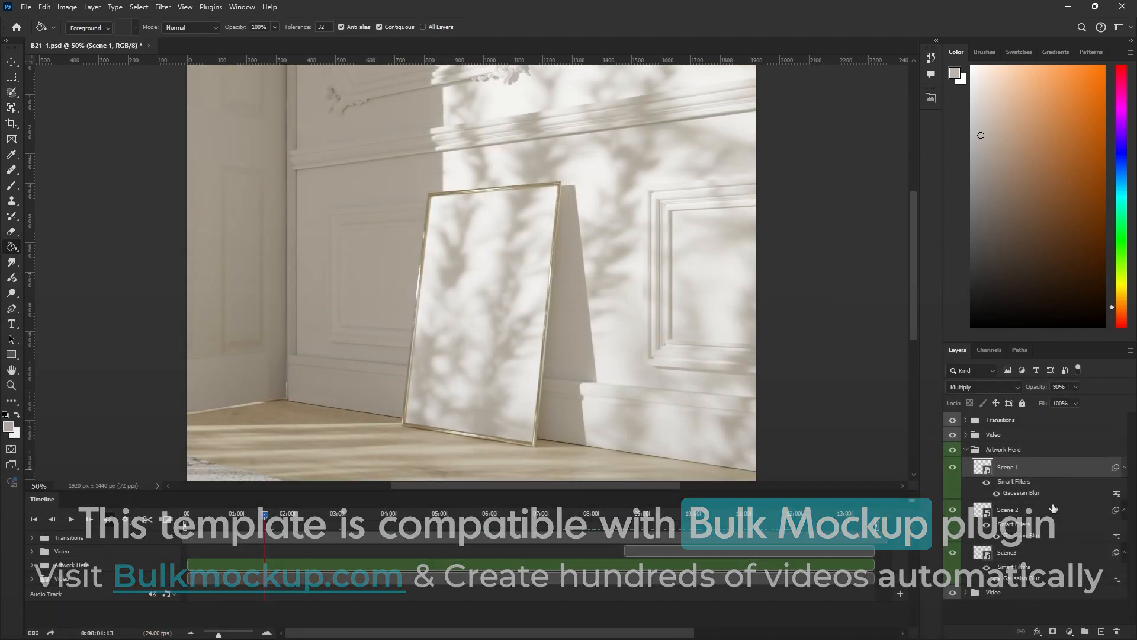
pyautogui.keyDown('ctrl'); pyautogui.click(1052, 509); pyautogui.keyUp('ctrl')
pyautogui.keyDown('ctrl'); pyautogui.click(1040, 556); pyautogui.keyUp('ctrl')
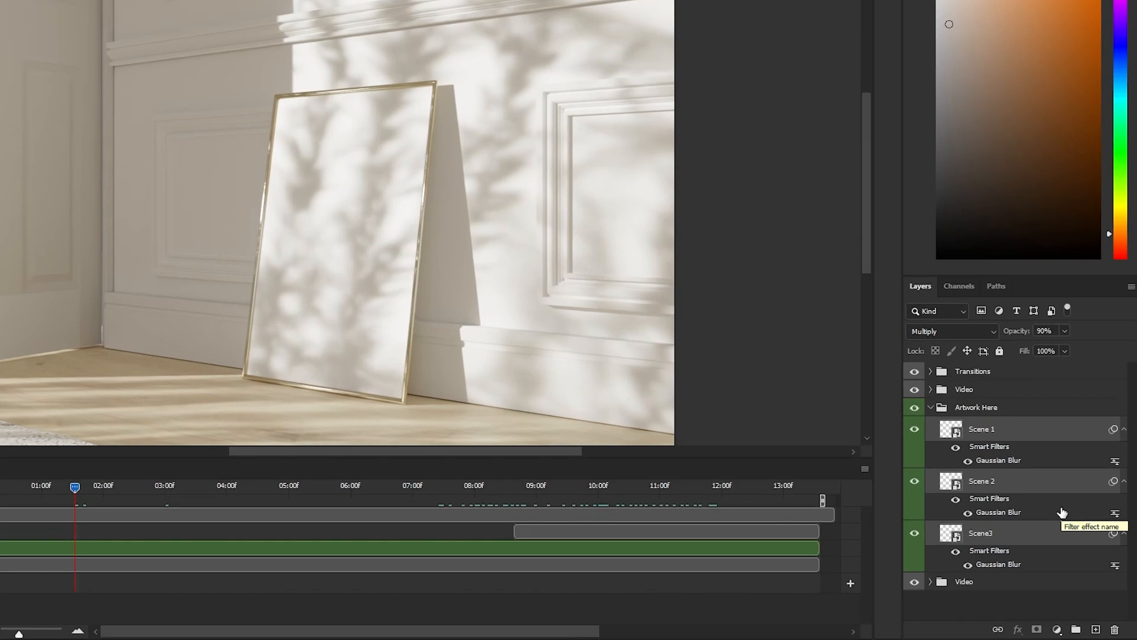
pyautogui.click(1036, 432)
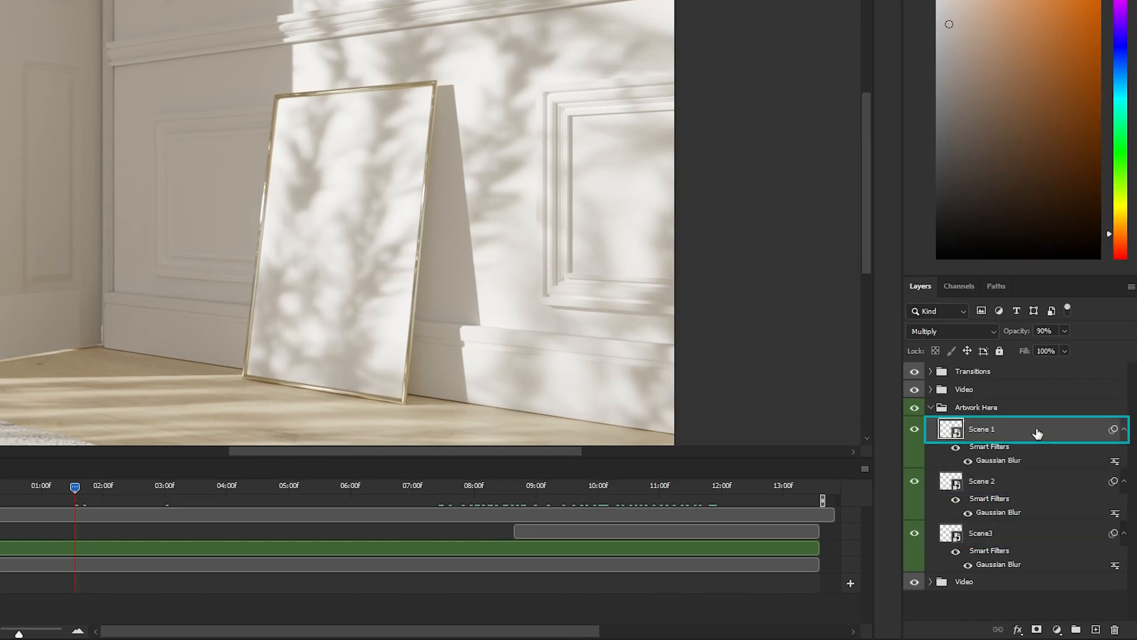
pyautogui.click(1031, 483)
pyautogui.click(1025, 534)
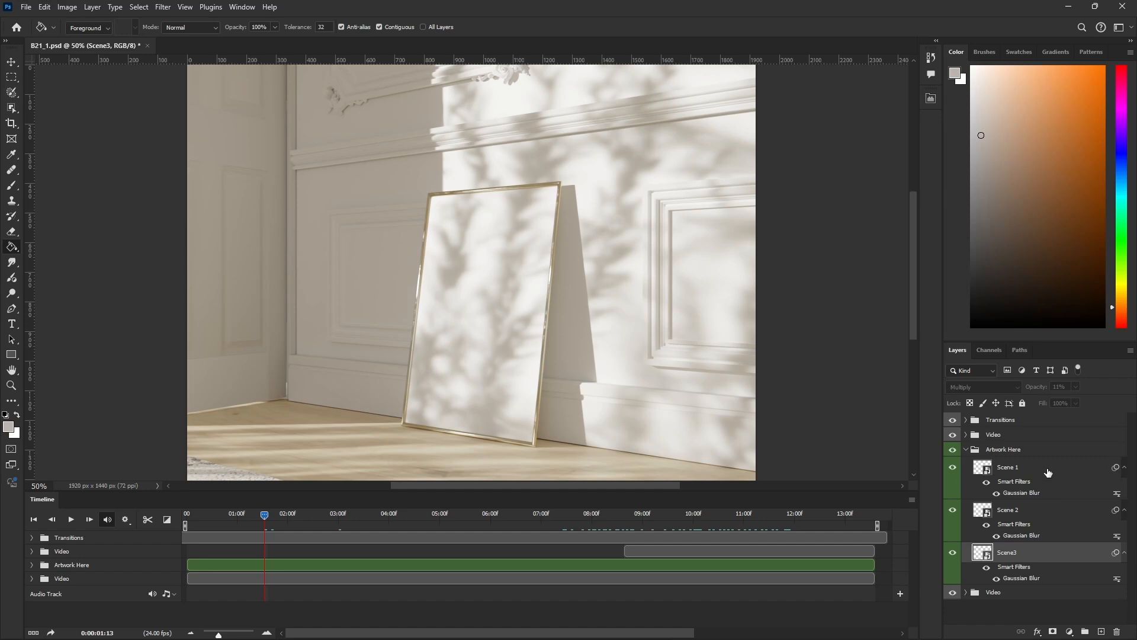
# Compare the three scene layers with their sections of the video at about 01:18, 06:00 and 11:02 on the timeline.
pyautogui.click(1048, 472)
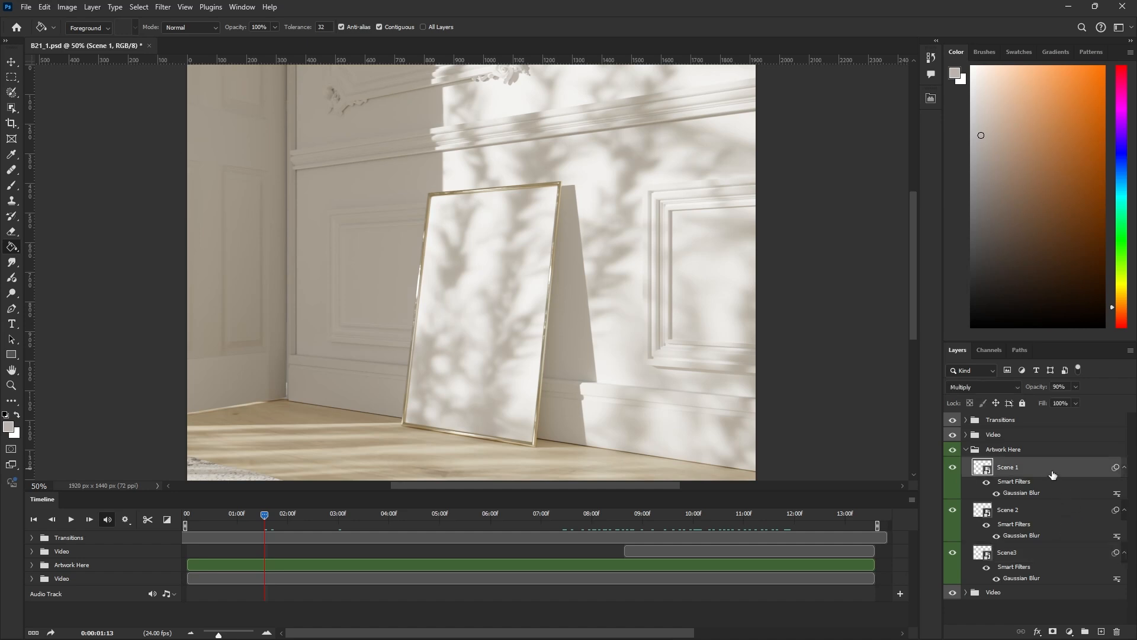
pyautogui.moveTo(267, 515); pyautogui.dragTo(268, 515)
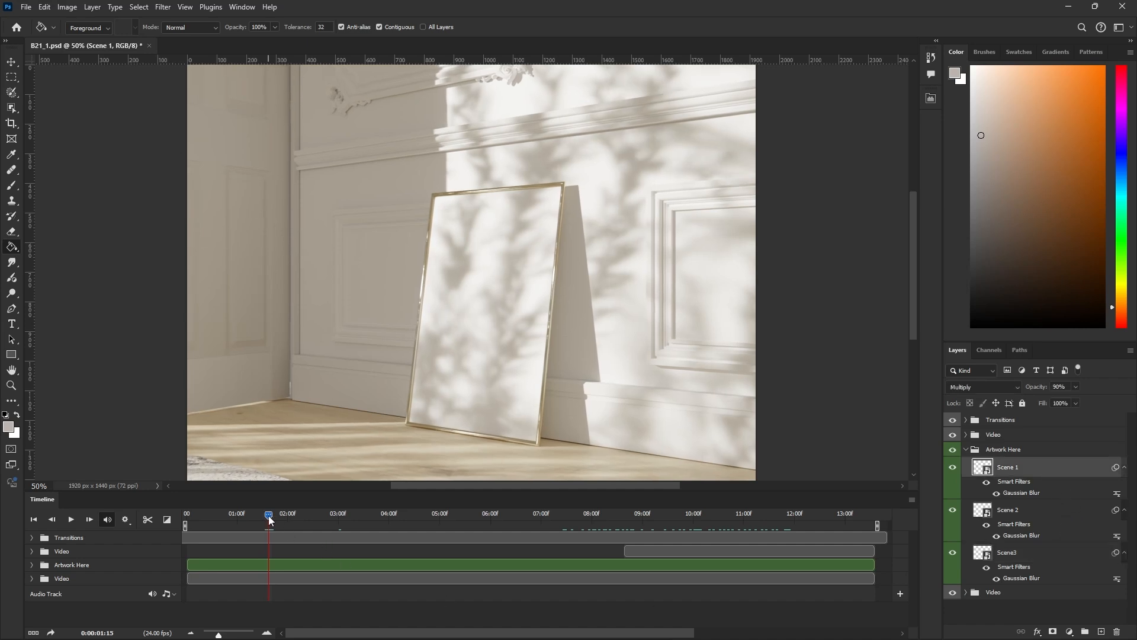
pyautogui.click(1043, 515)
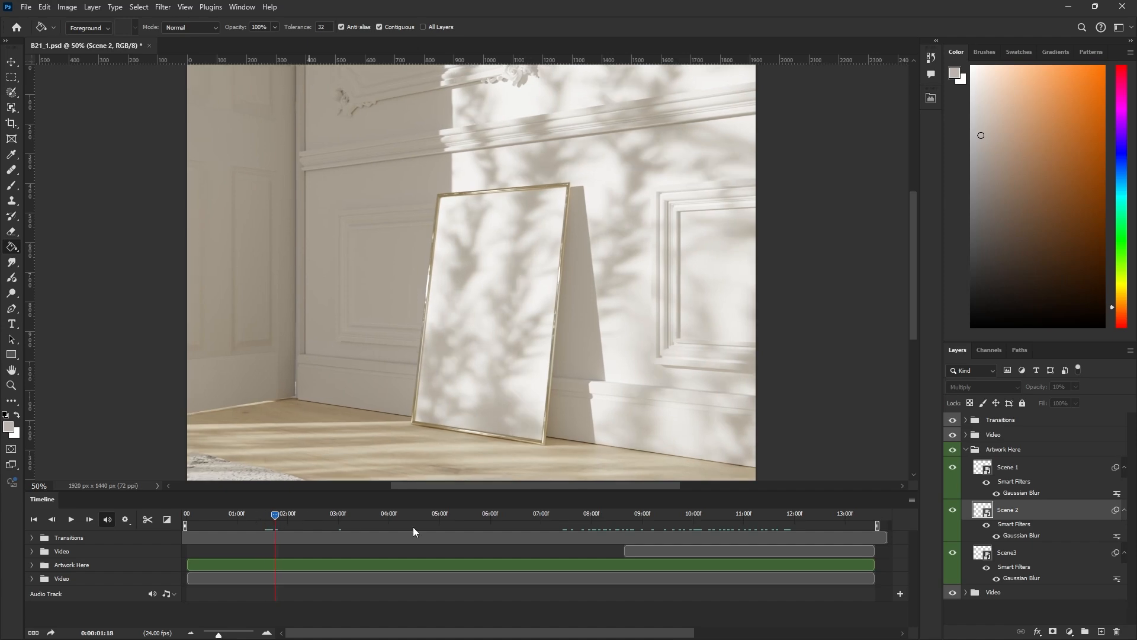
pyautogui.click(491, 516)
pyautogui.click(1043, 553)
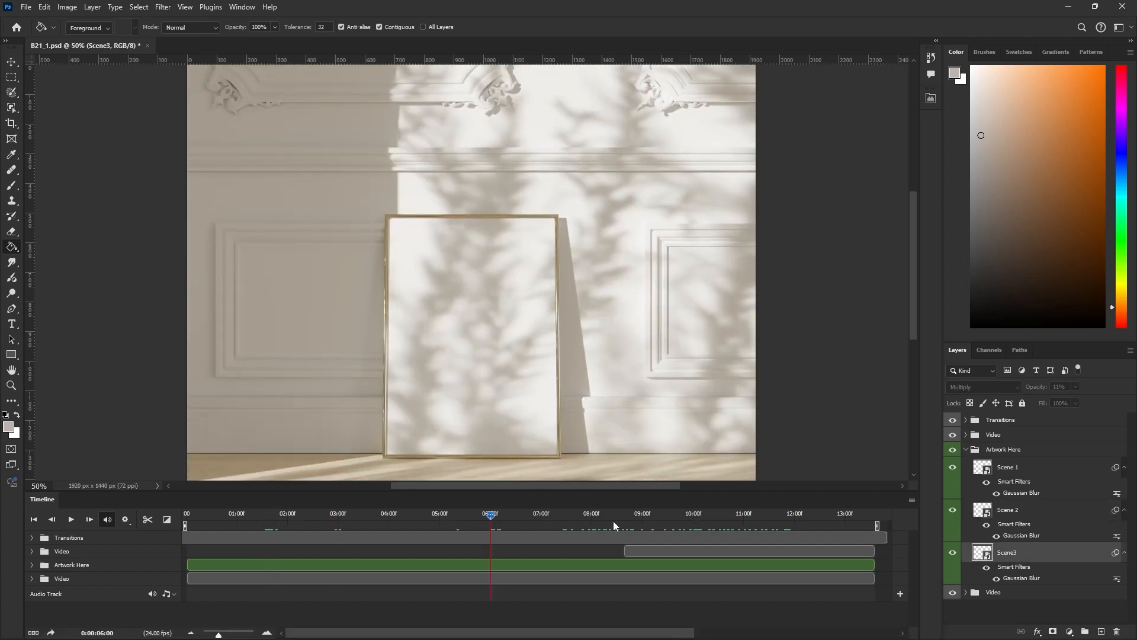
pyautogui.click(748, 516)
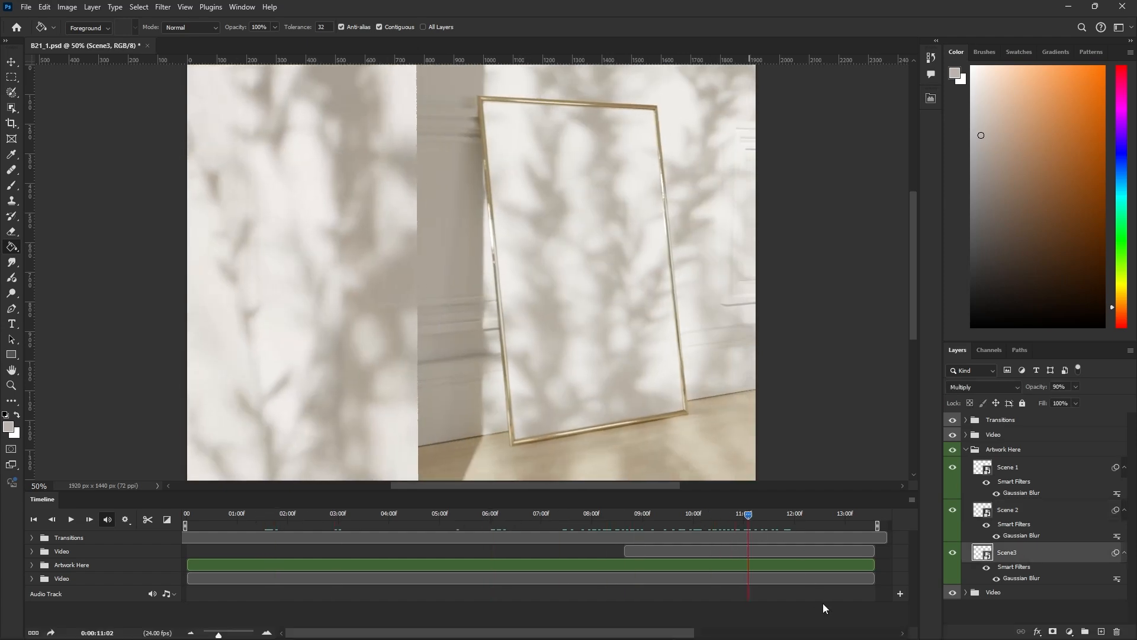
# Move the playhead to about 0:00:03:02 and open the contents of the Scene 1 smart object for editing.
pyautogui.moveTo(744, 513); pyautogui.dragTo(342, 515)
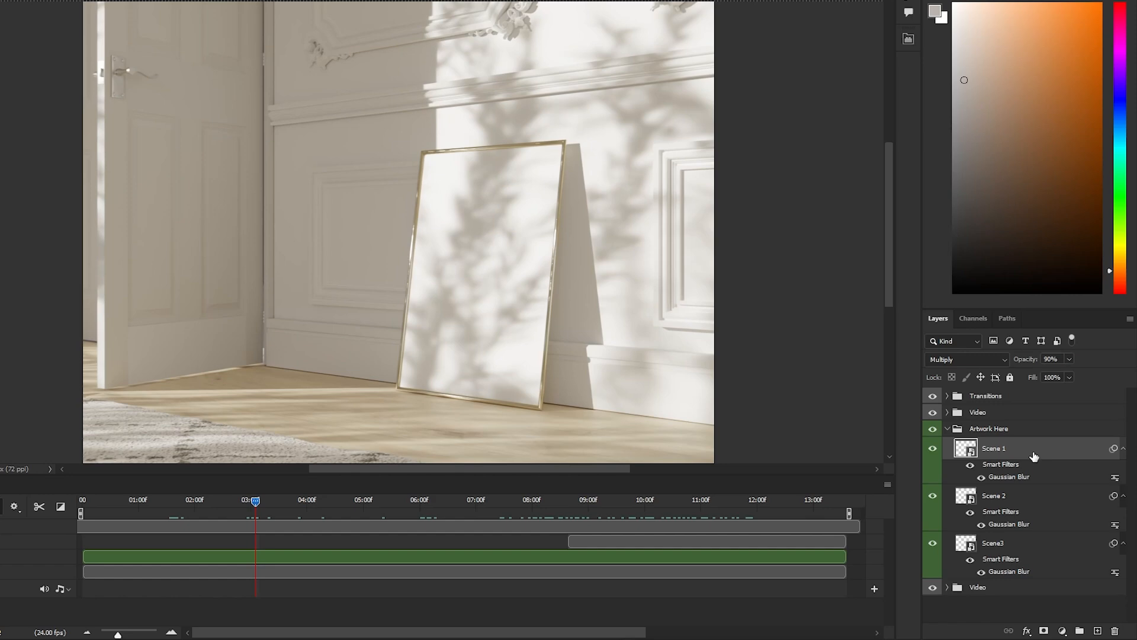
pyautogui.rightClick(1044, 469)
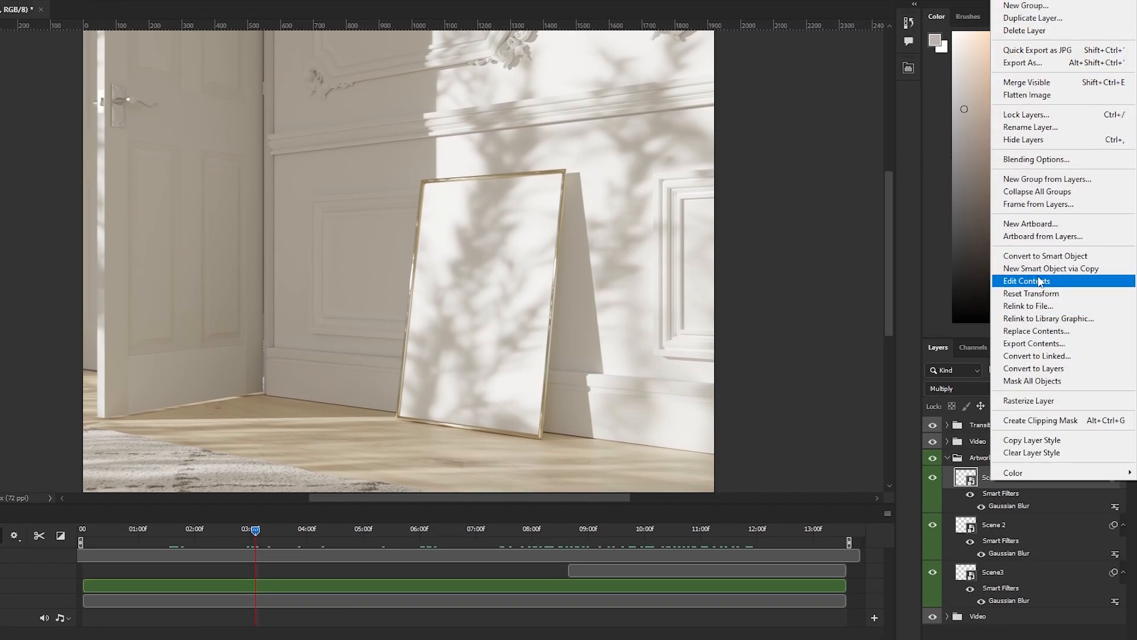
pyautogui.click(1038, 279)
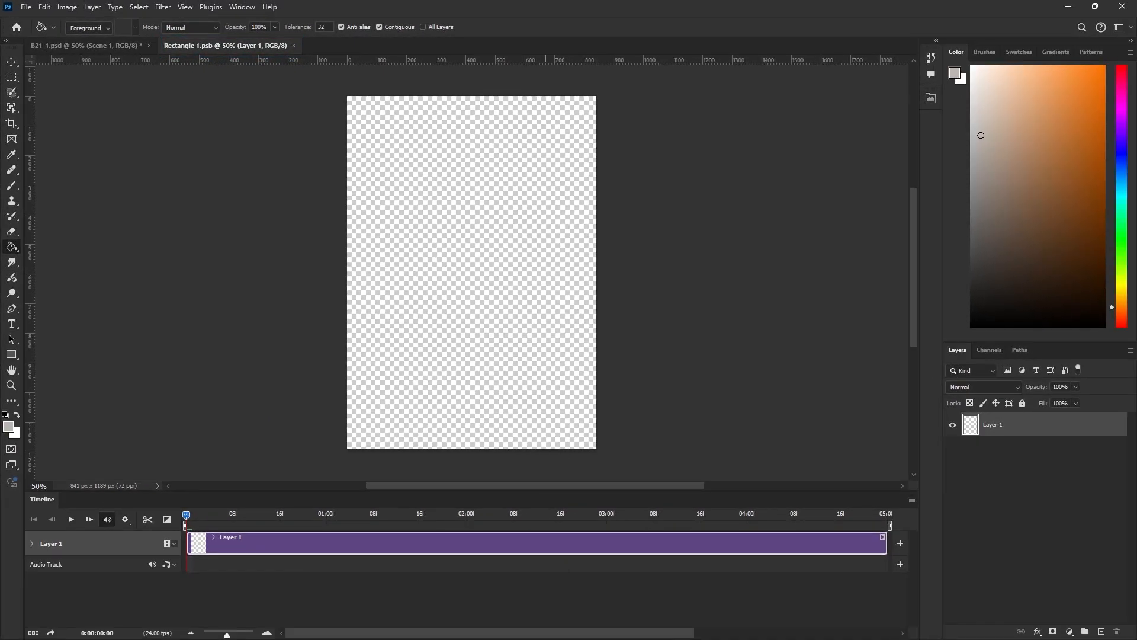
# Place artwork 4 from the Vertical sample folder into Rectangle 1.psb, scaled to 93.86% so that it covers the whole canvas.
pyautogui.click(578, 631)
pyautogui.click(434, 301)
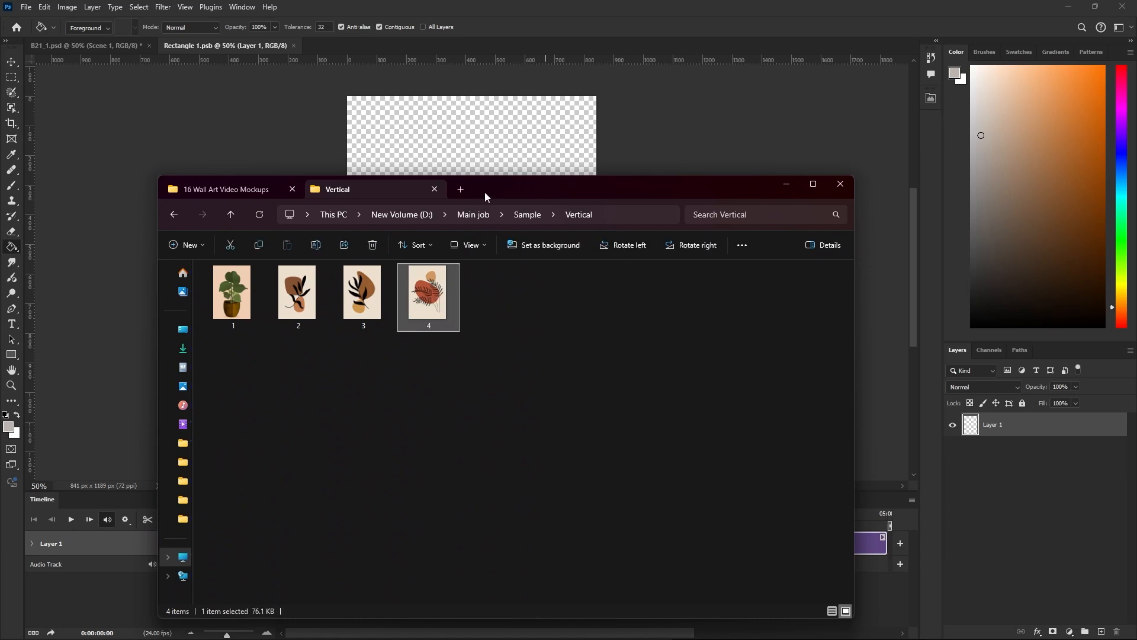
pyautogui.moveTo(486, 193); pyautogui.dragTo(522, 196)
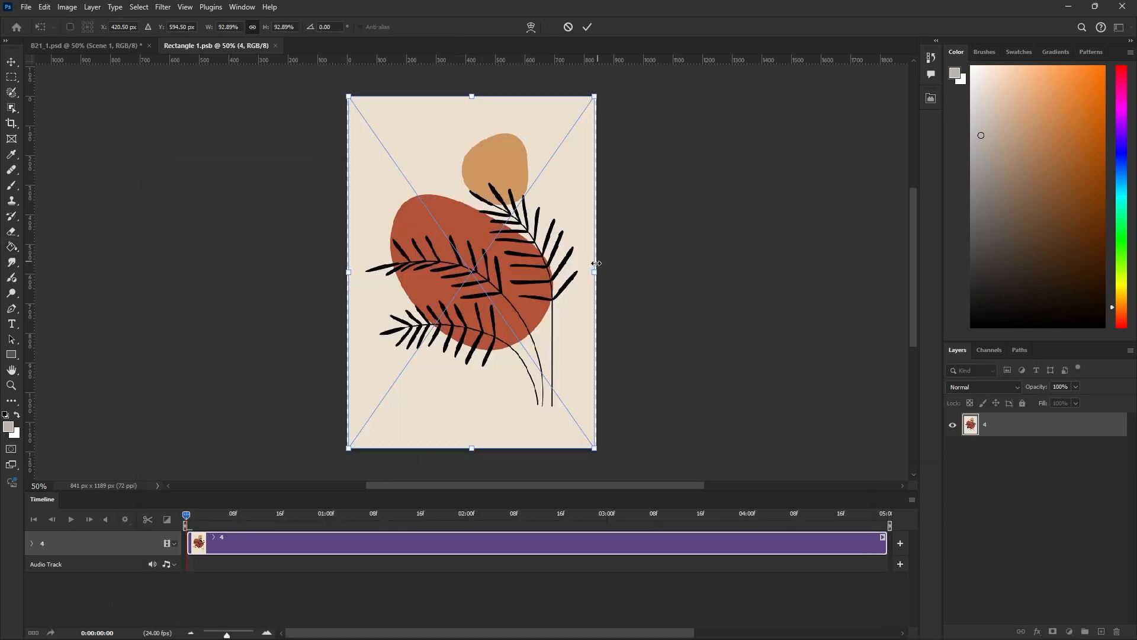
pyautogui.moveTo(595, 271); pyautogui.dragTo(597, 271)
pyautogui.moveTo(350, 271); pyautogui.dragTo(348, 271)
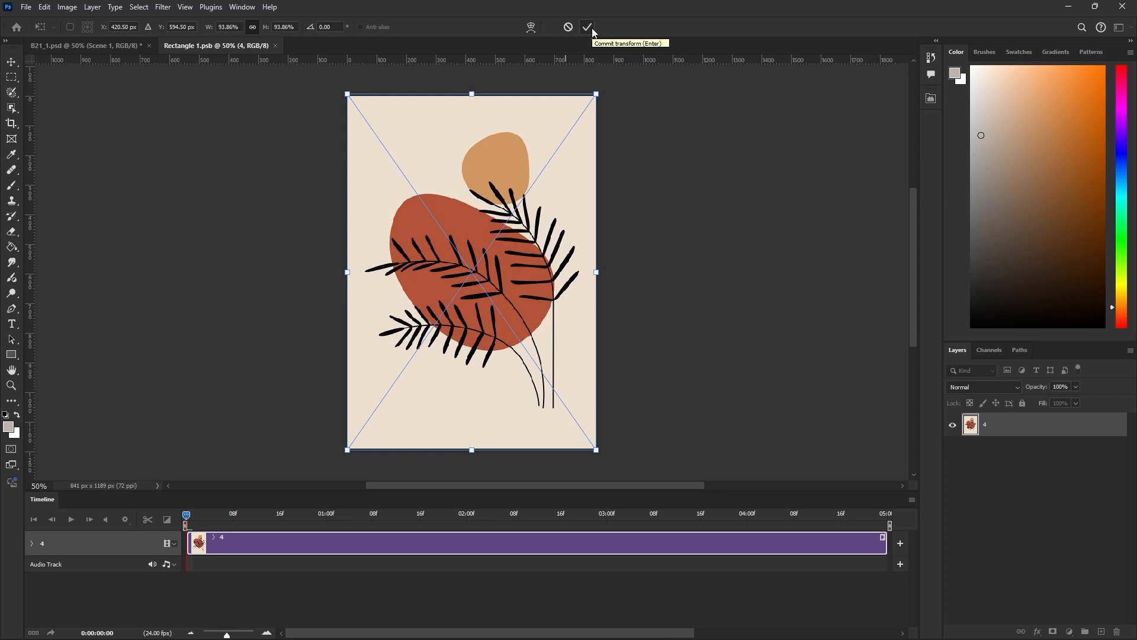
pyautogui.press('Return')
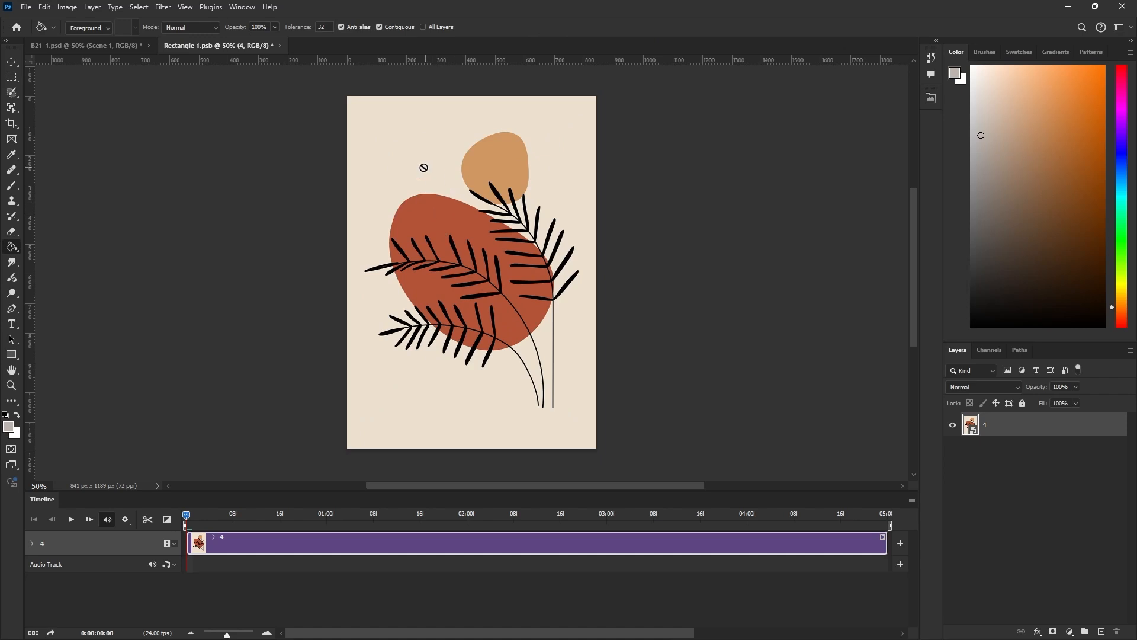
# Save Rectangle 1.psb and close it to return to the B21_1 mockup.
pyautogui.click(28, 6)
pyautogui.click(73, 141)
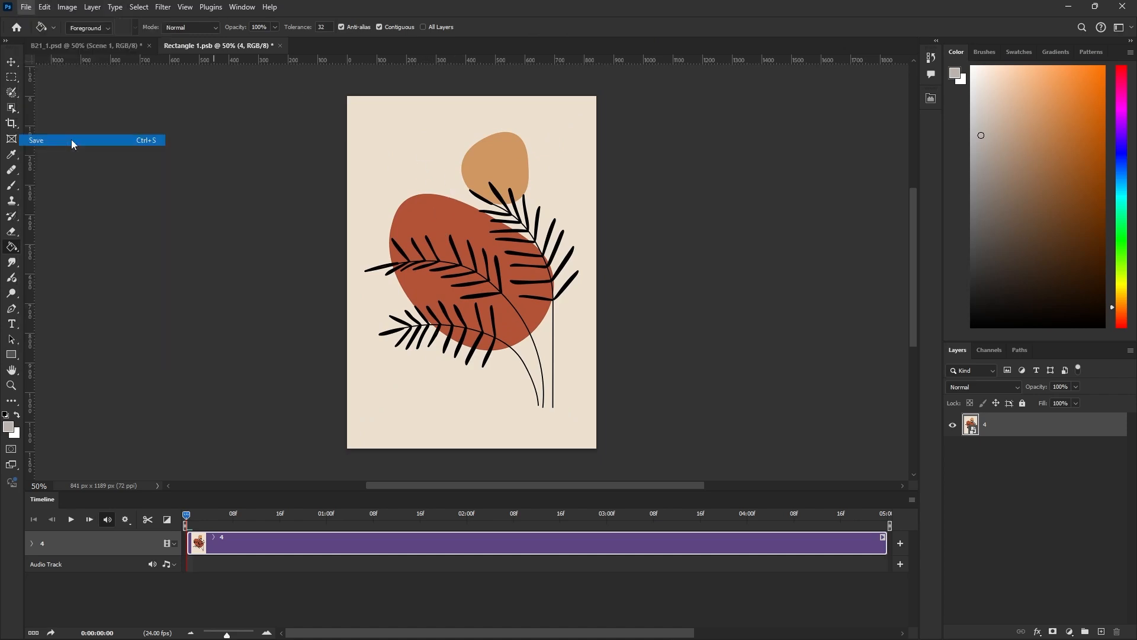
pyautogui.click(276, 47)
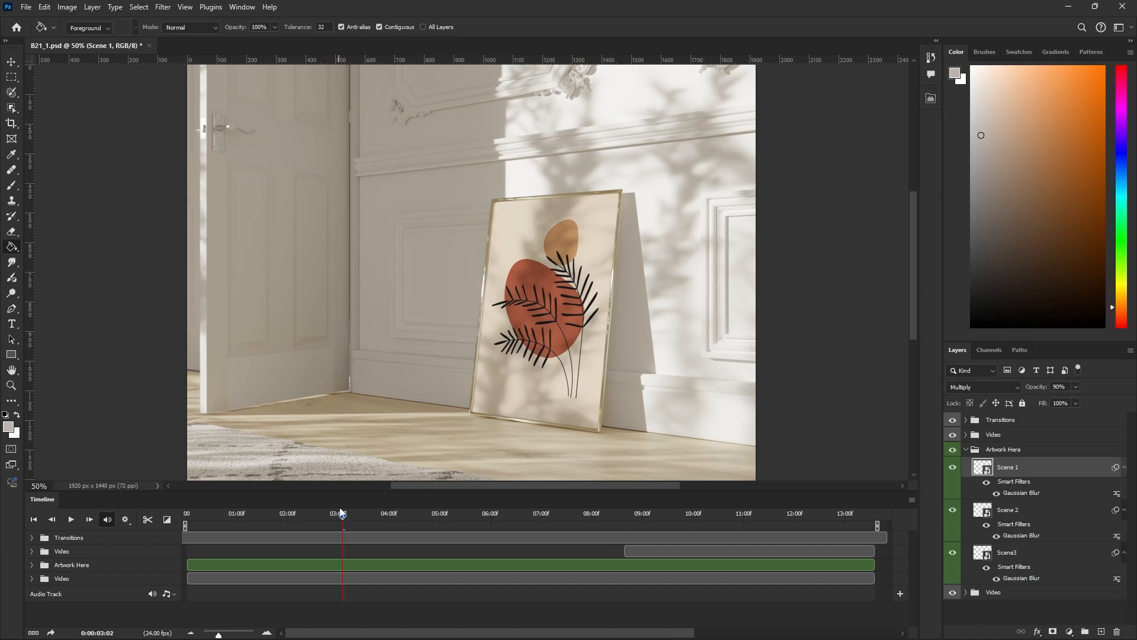
# Move the playhead to the Scene 2 part of the video, at about 06:00 on the timeline.
pyautogui.moveTo(343, 517); pyautogui.dragTo(493, 517)
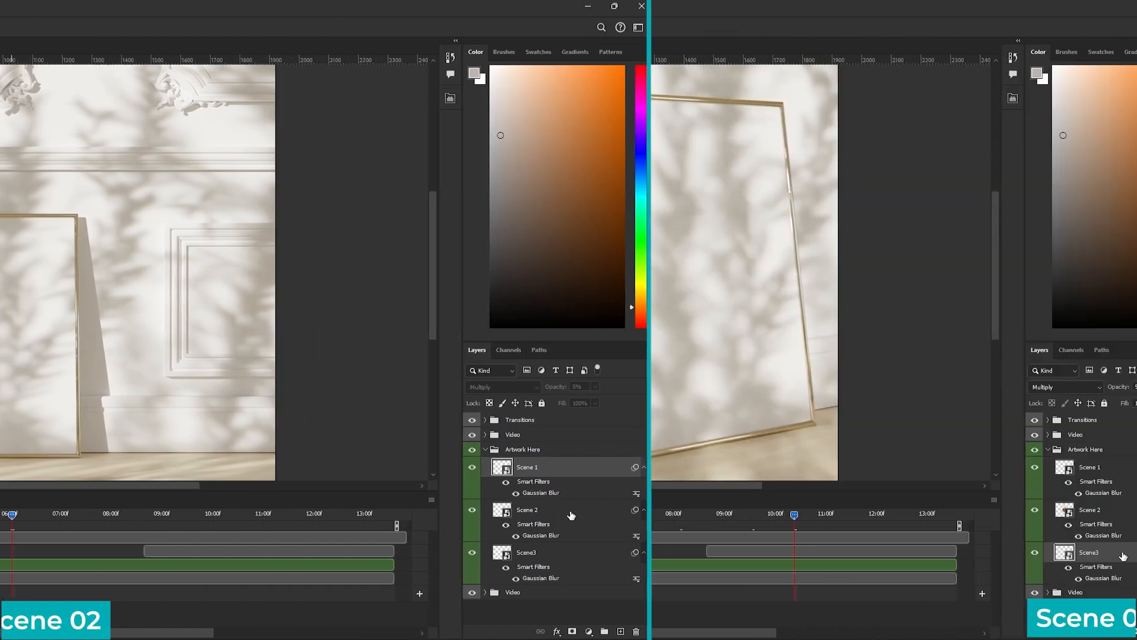
# Edit the contents of the Scene 2 and Scene 3 smart objects, placing artwork 4 scaled to 92.89% in each, and save them.
pyautogui.rightClick(481, 511)
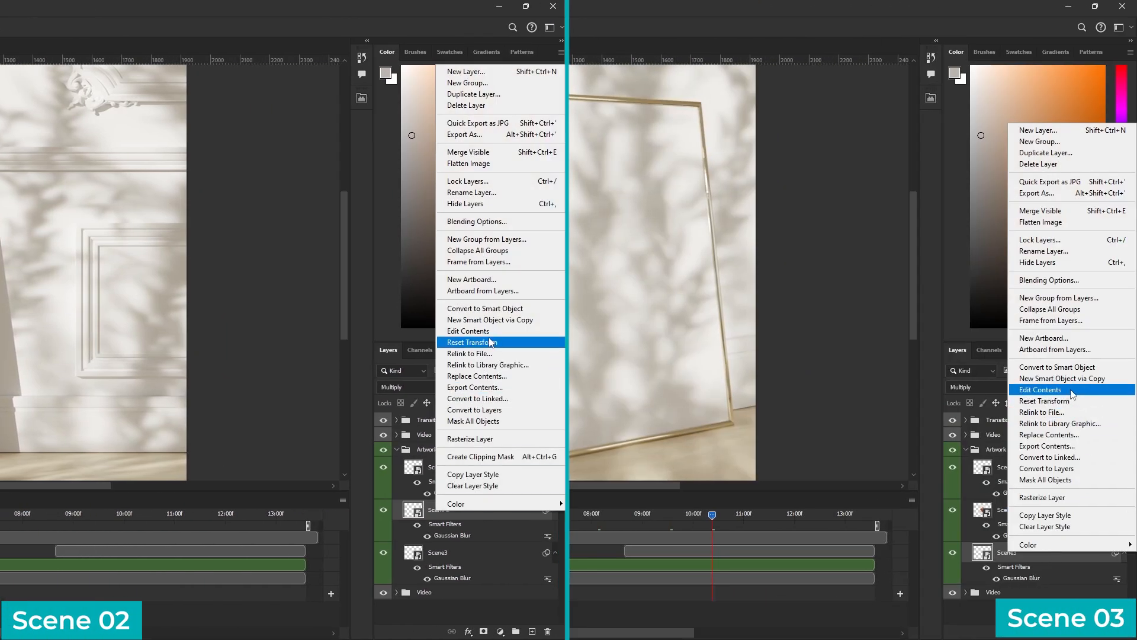
pyautogui.click(468, 331)
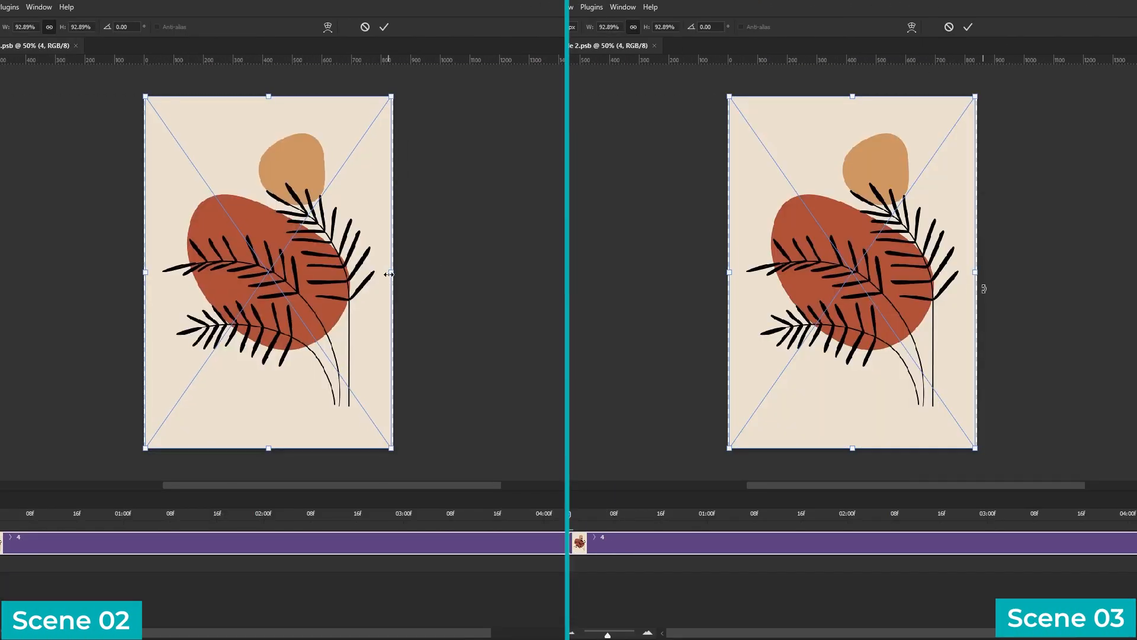
pyautogui.press('Return')
pyautogui.click(21, 6)
pyautogui.click(57, 140)
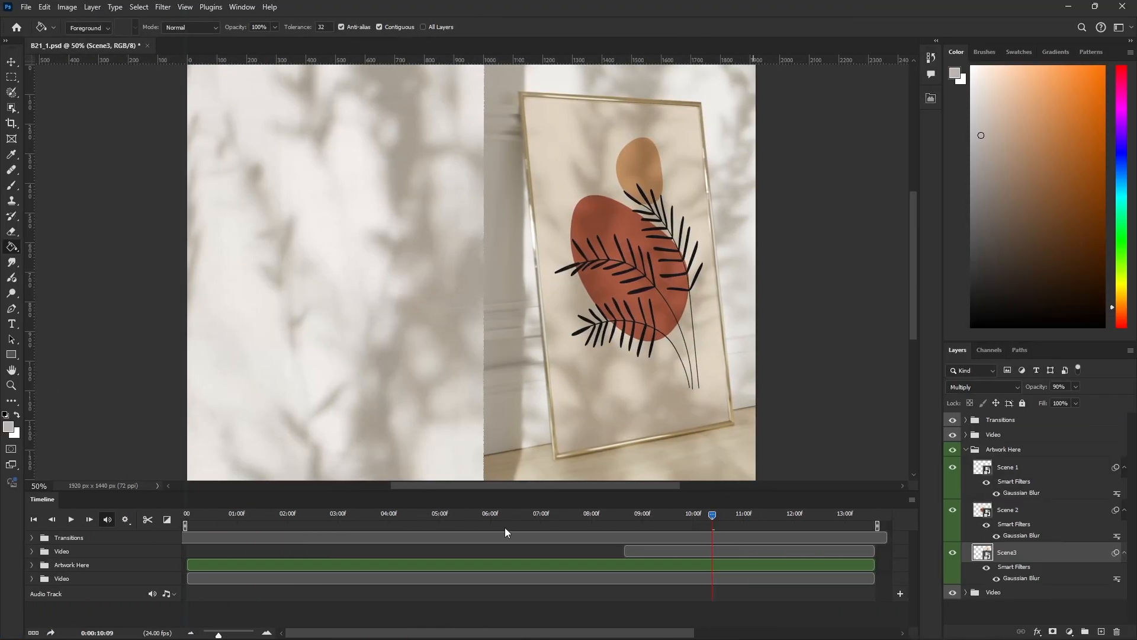
# Play the mockup video from about 01:12 on the timeline to check the artwork in all three scenes.
pyautogui.moveTo(504, 527); pyautogui.dragTo(262, 526)
pyautogui.press('space')
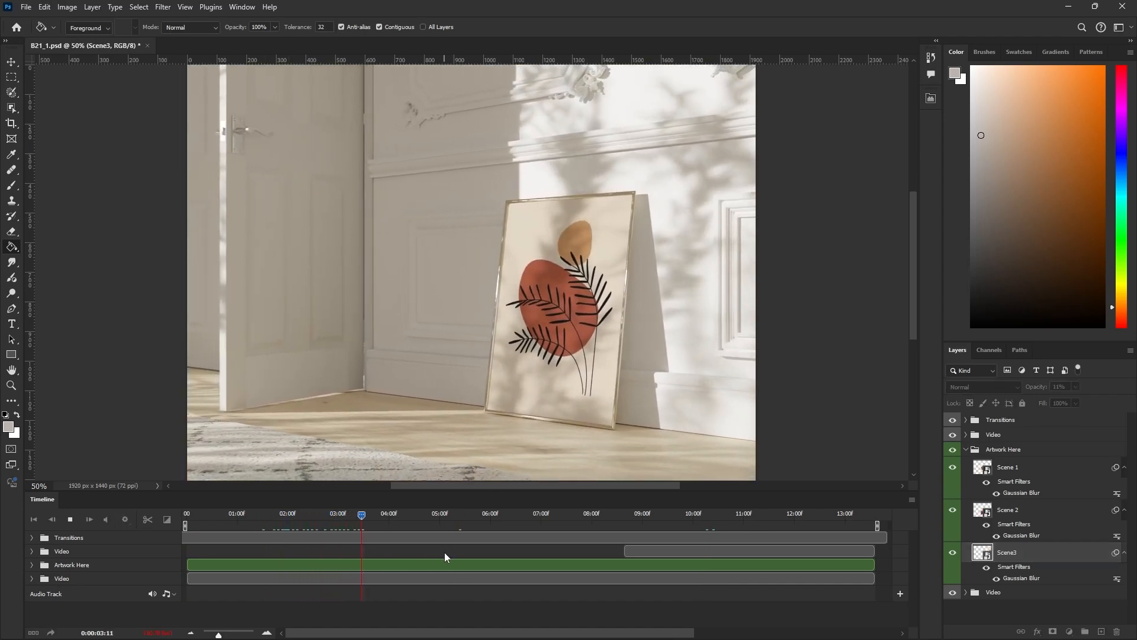
pyautogui.press('space')
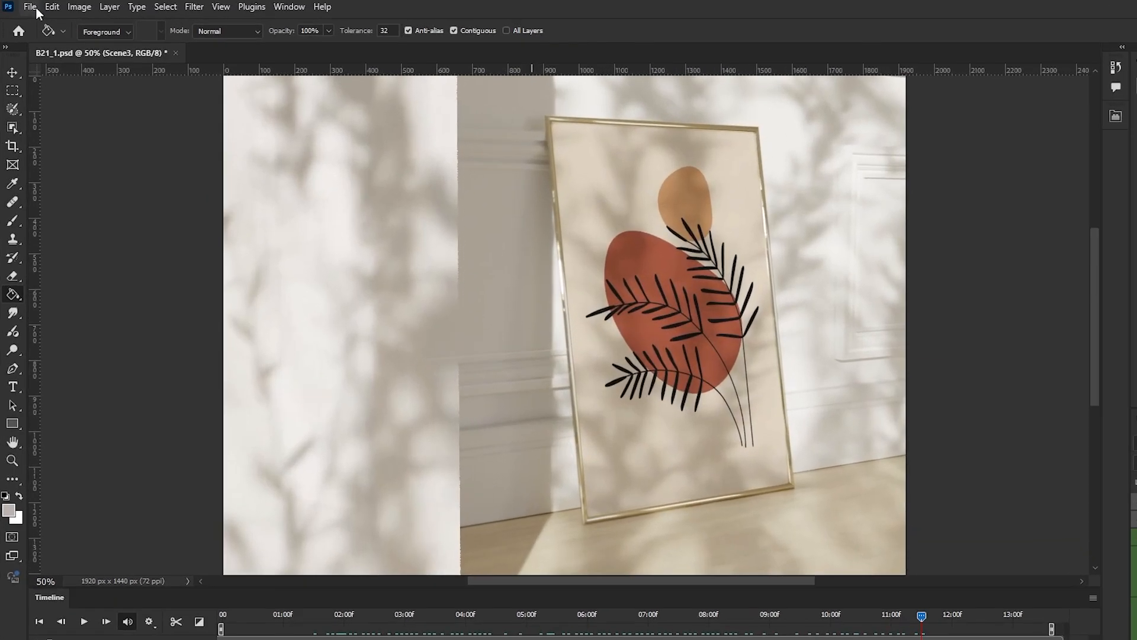
# Render the video as B21_1.mp4 into B21_1 Folder, using Adobe Media Encoder with the H.264 format and High Quality preset.
pyautogui.click(34, 8)
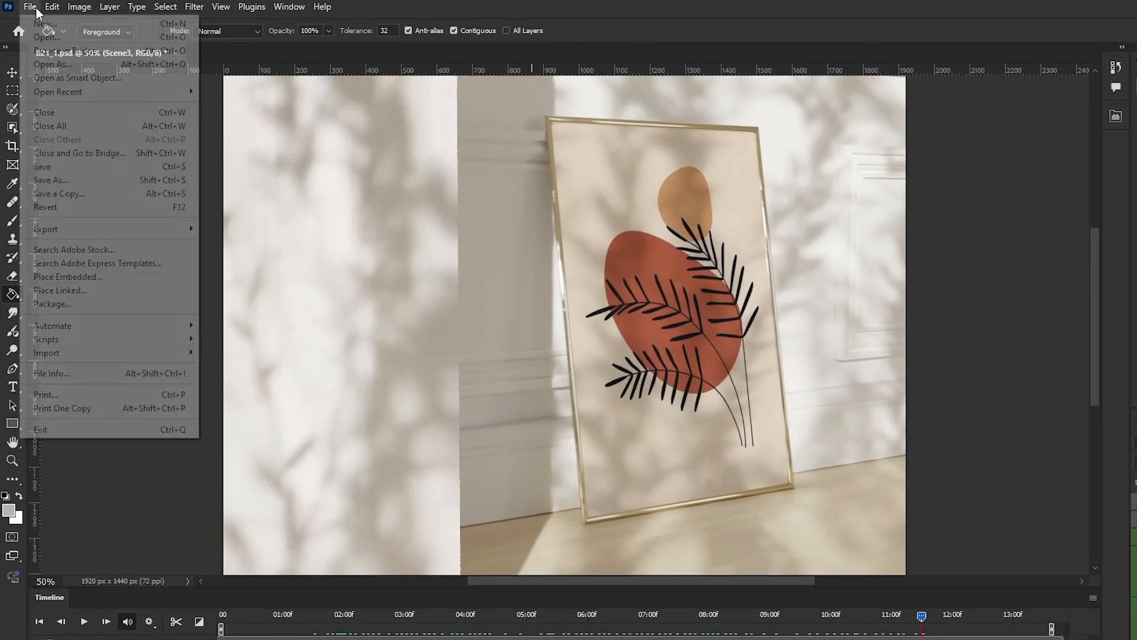
pyautogui.moveTo(58, 229)
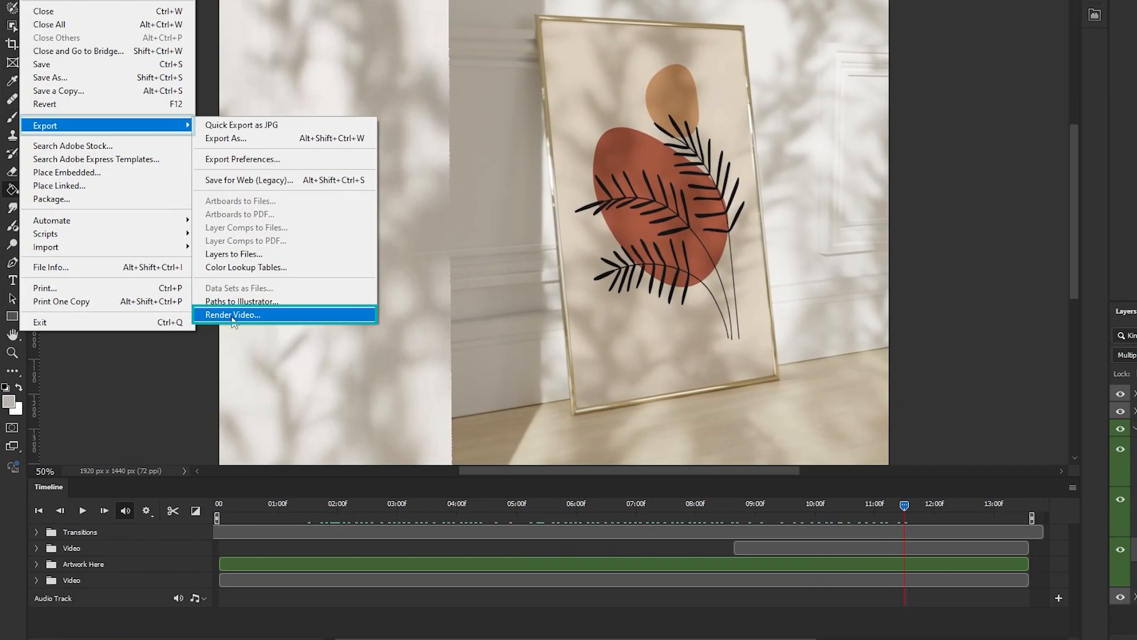
pyautogui.click(237, 388)
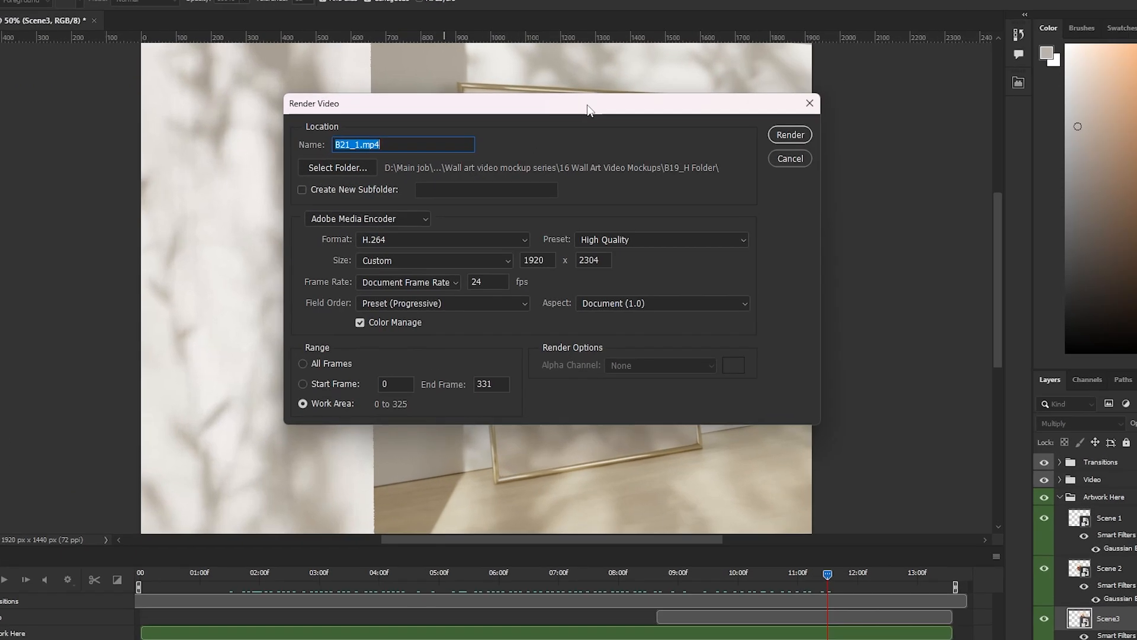
pyautogui.click(335, 172)
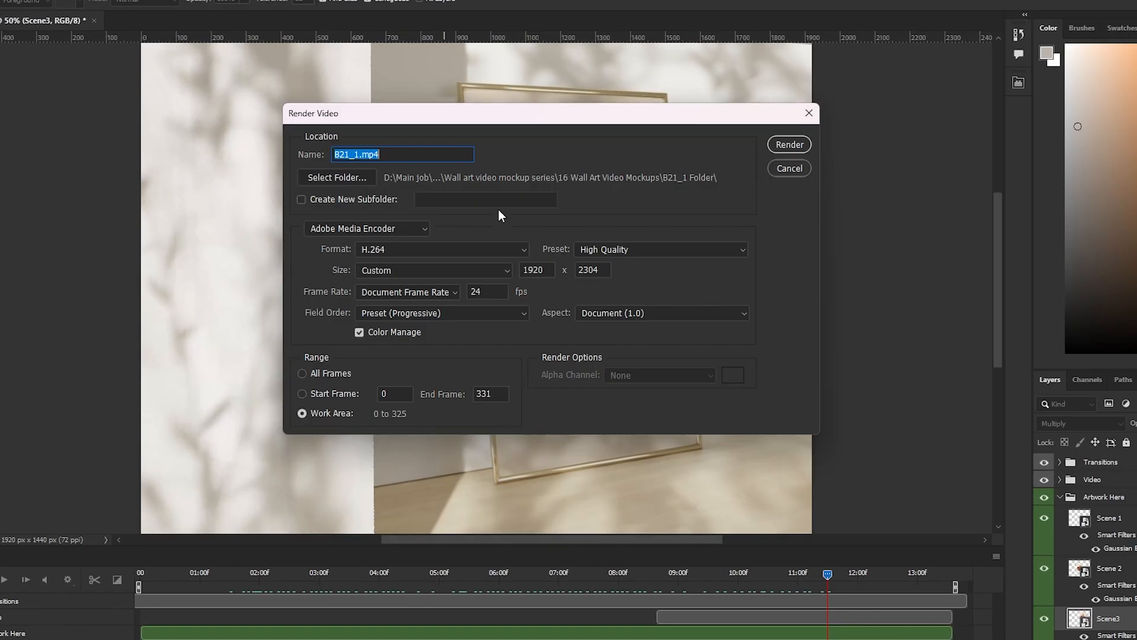
pyautogui.moveTo(573, 121); pyautogui.dragTo(573, 129)
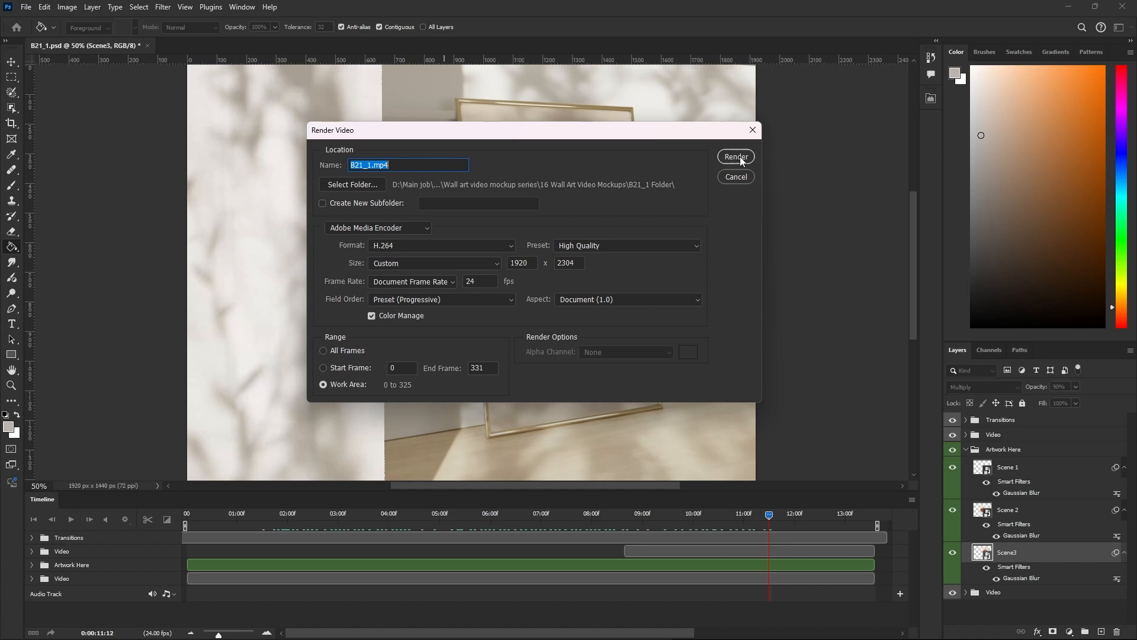
pyautogui.click(740, 156)
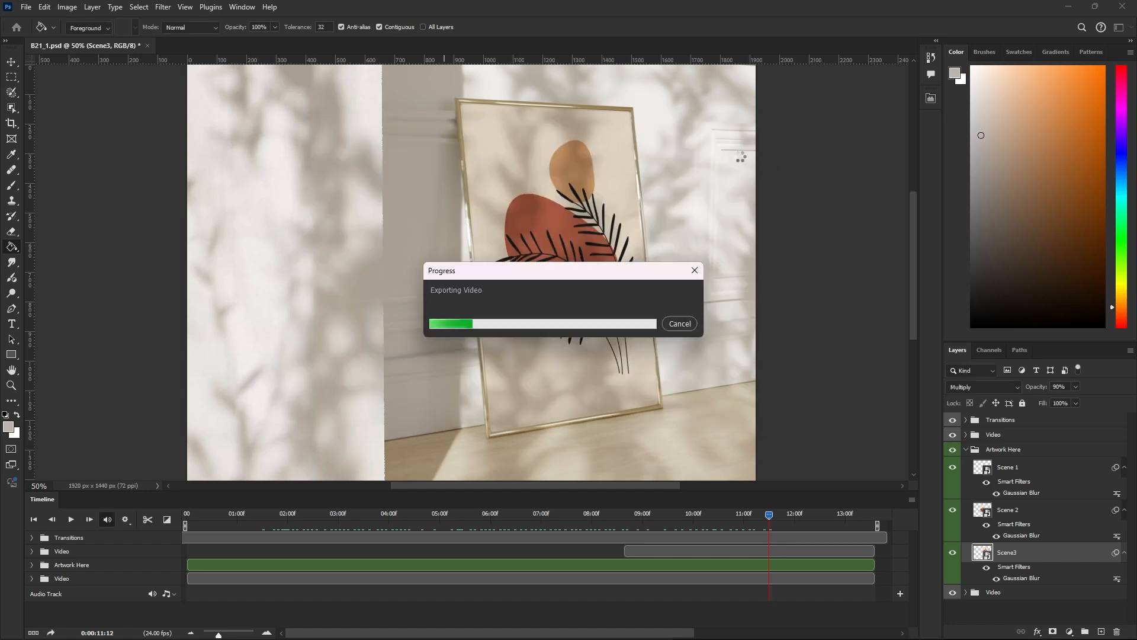